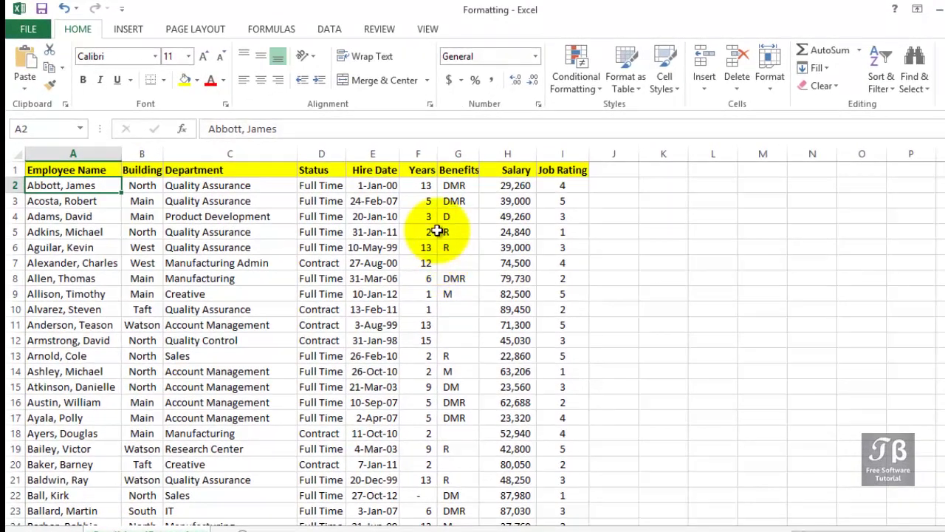
# Step: Start a Greater Than highlight rule on the whole Years column with a threshold of 10
pyautogui.click(427, 153)
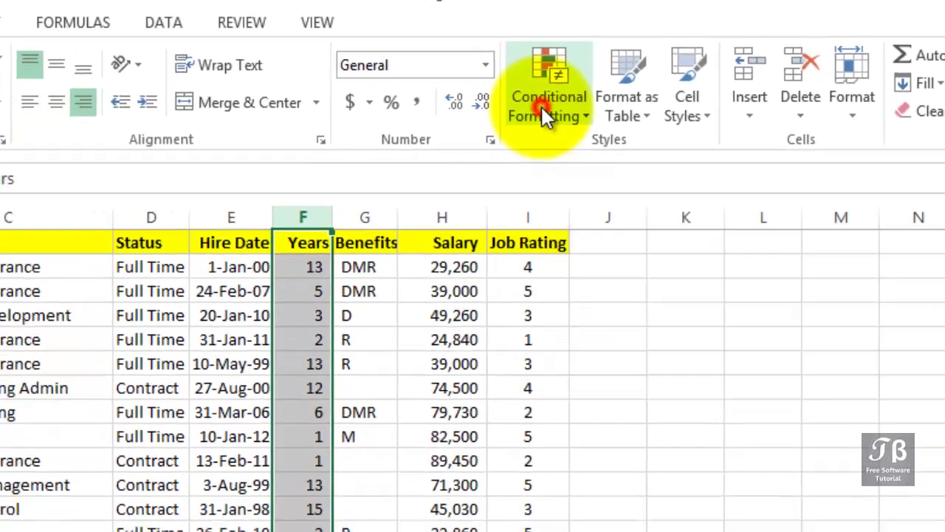
pyautogui.click(443, 136)
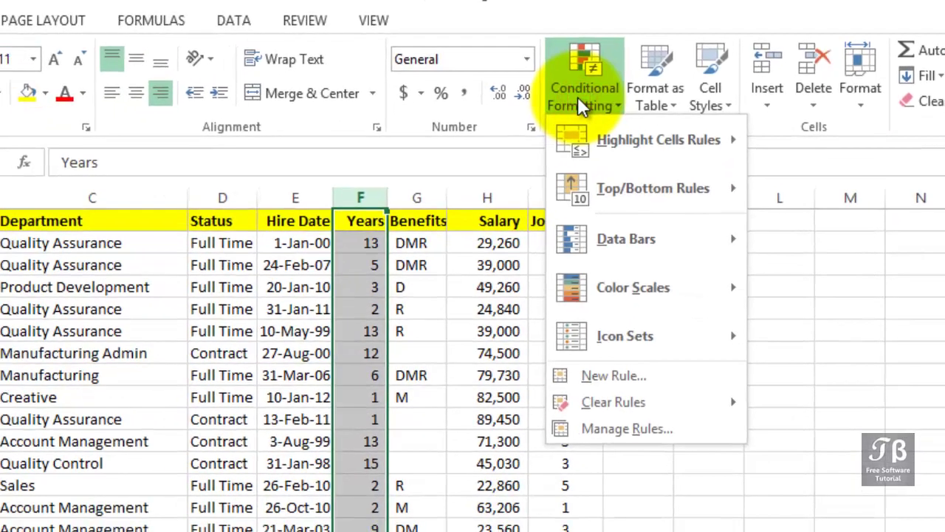
pyautogui.moveTo(614, 140)
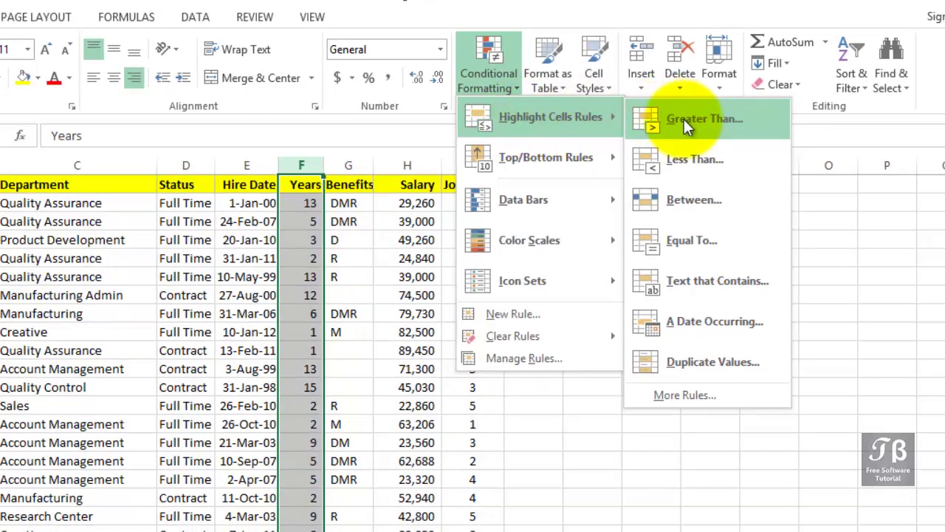
pyautogui.click(684, 121)
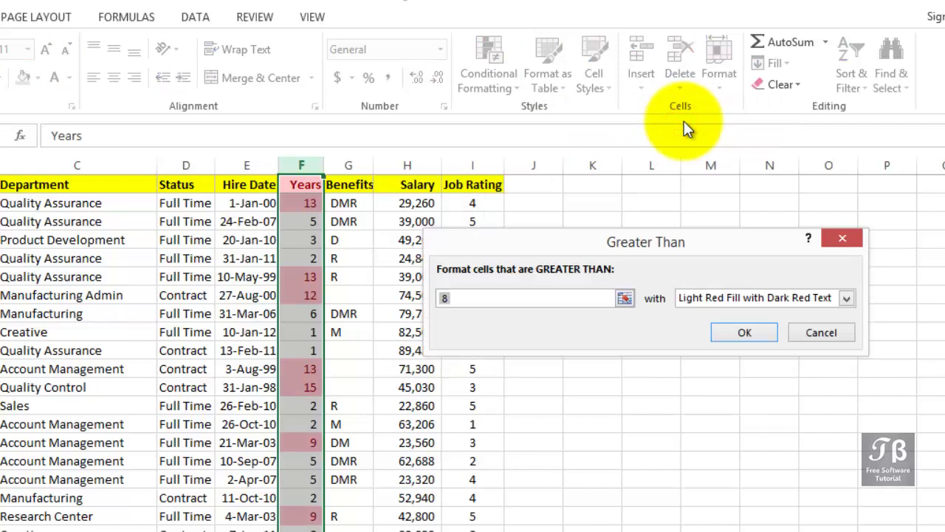
pyautogui.click(593, 238)
pyautogui.moveTo(581, 262); pyautogui.dragTo(569, 278)
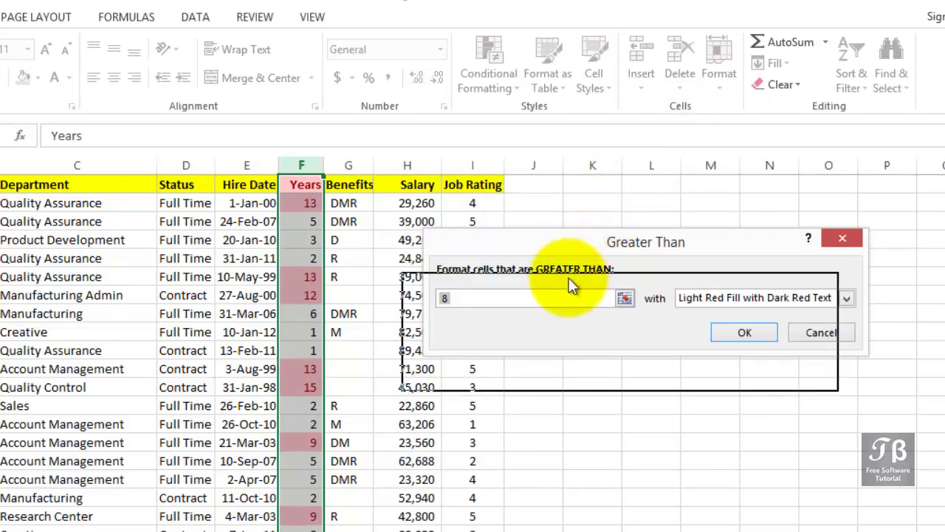
pyautogui.click(452, 338)
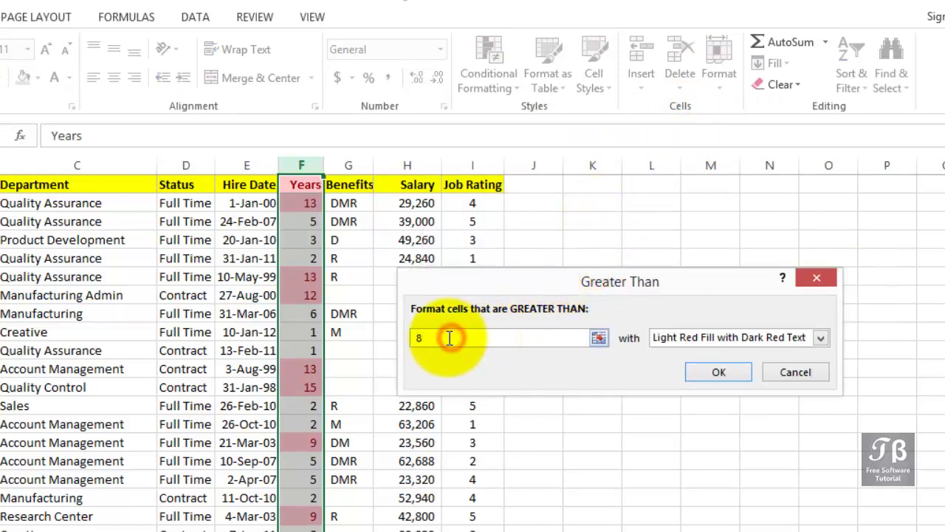
pyautogui.write('1')
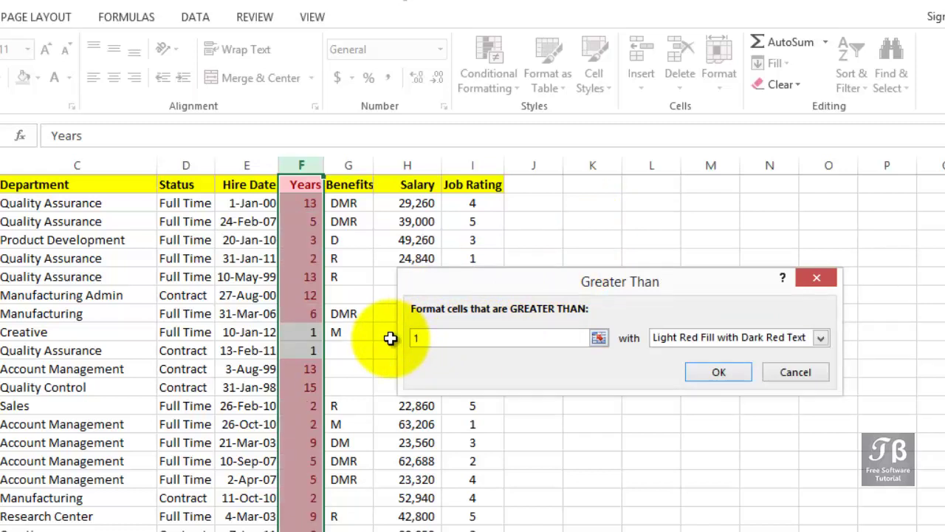
pyautogui.write('0')
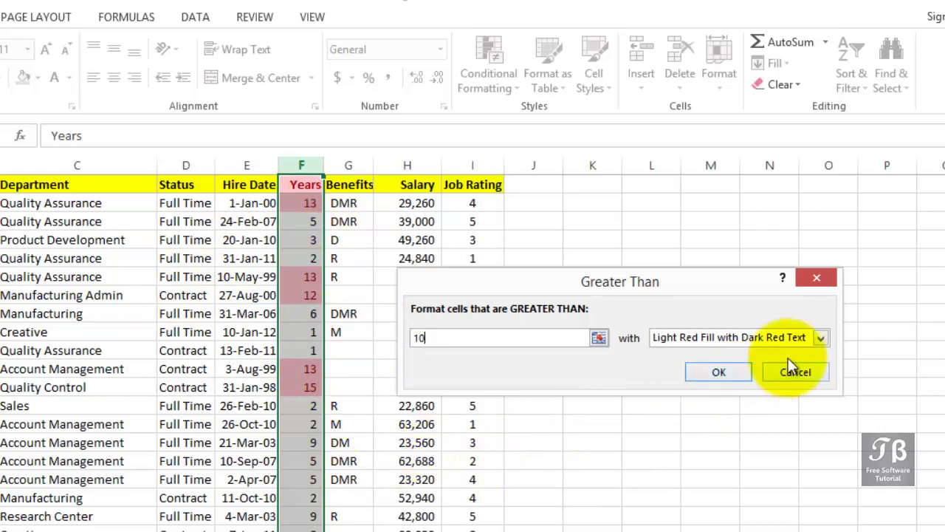
# Step: Set the rule's format to Green Fill with Dark Green Text and apply it to the Years column
pyautogui.click(819, 339)
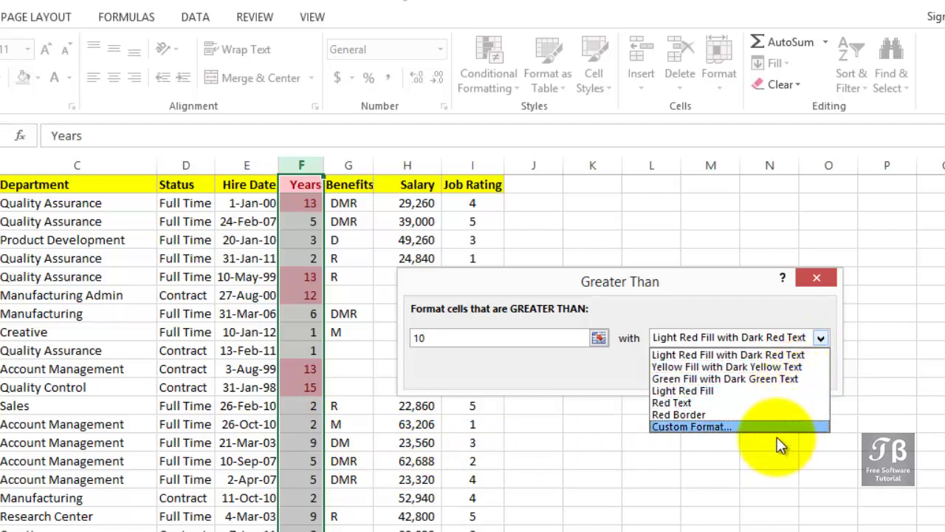
pyautogui.click(737, 340)
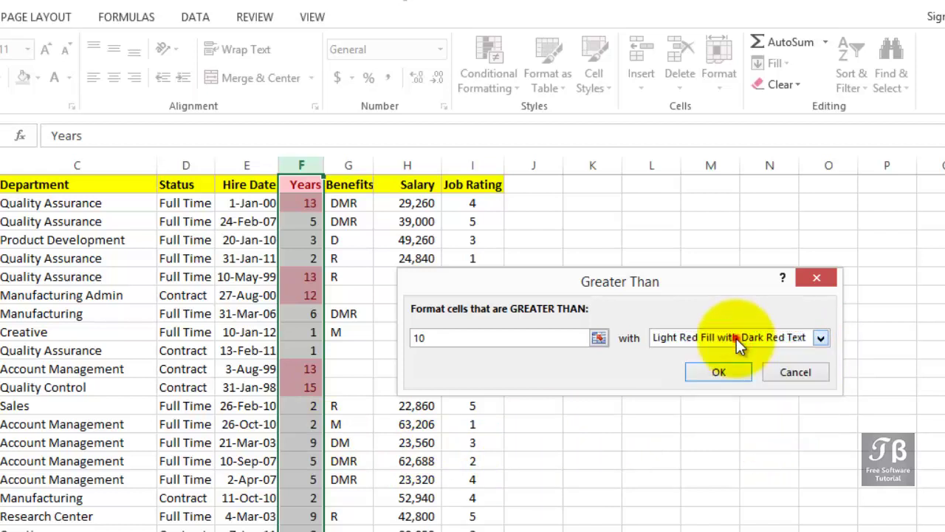
pyautogui.click(737, 338)
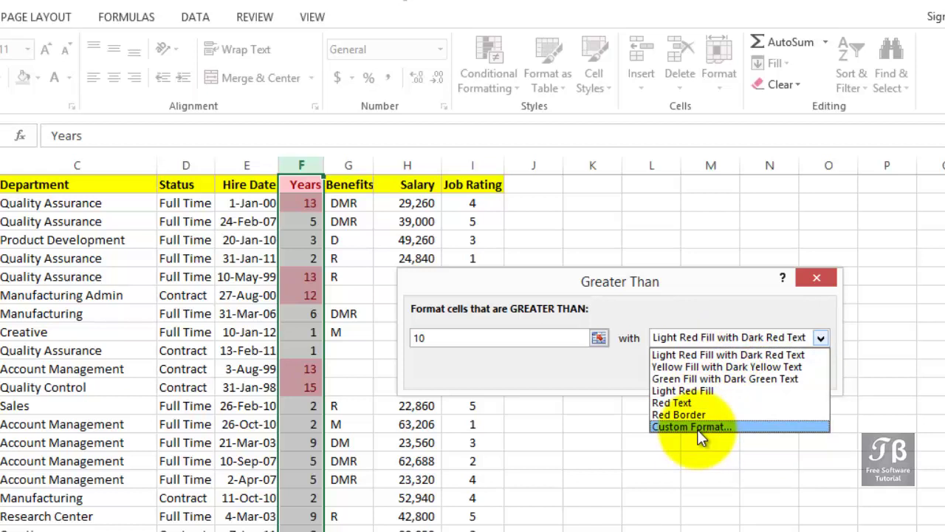
pyautogui.click(697, 379)
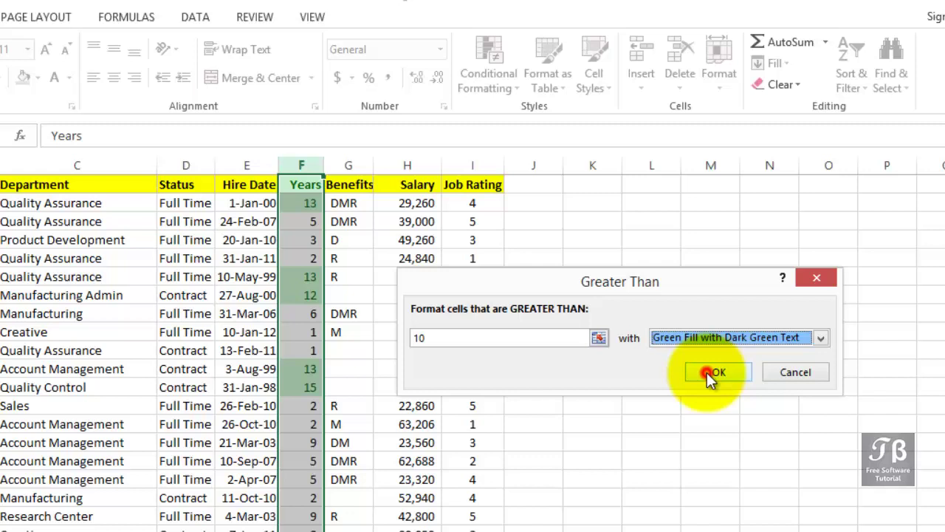
pyautogui.click(707, 372)
pyautogui.click(513, 344)
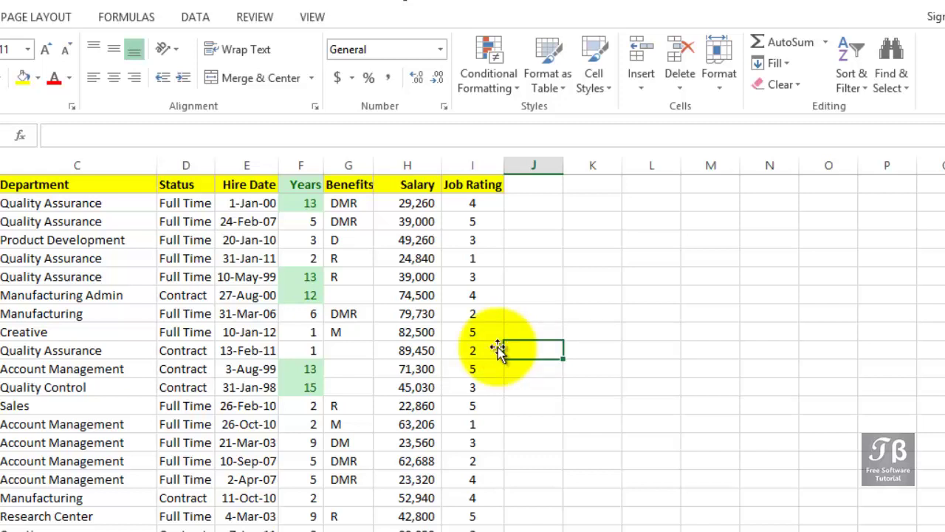
# Step: Review which values are highlighted down the Years column
pyautogui.click(298, 373)
pyautogui.scroll(-1, 298, 373)
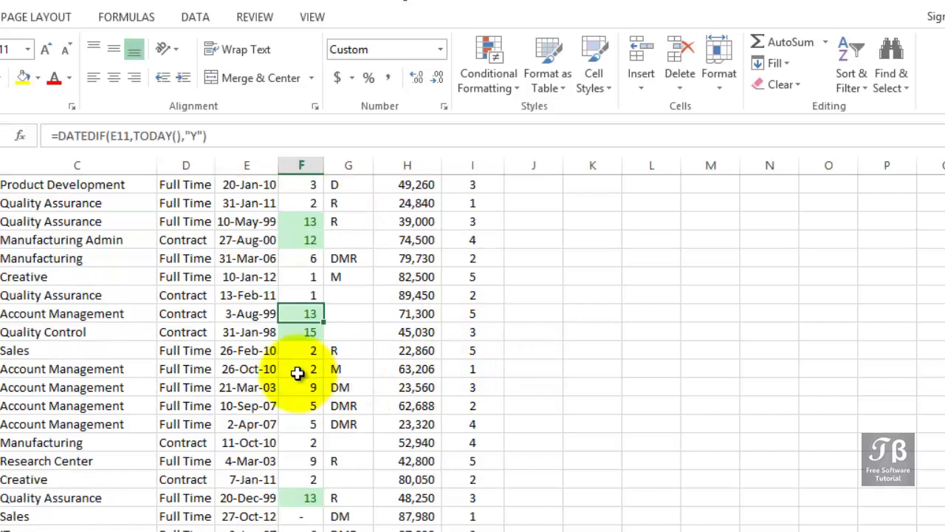
pyautogui.scroll(-1, 297, 373)
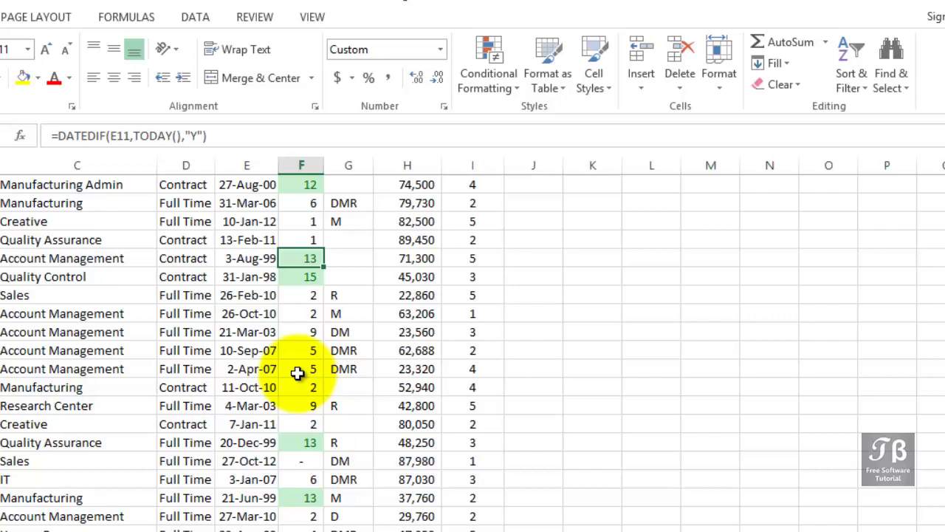
pyautogui.scroll(2, 297, 373)
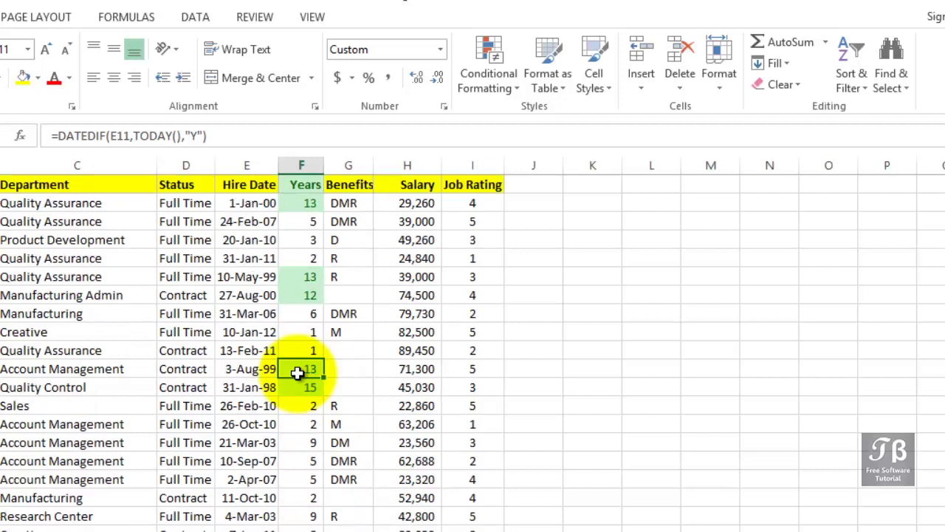
# Step: Clear the conditional formatting rules from the Years column only
pyautogui.click(305, 161)
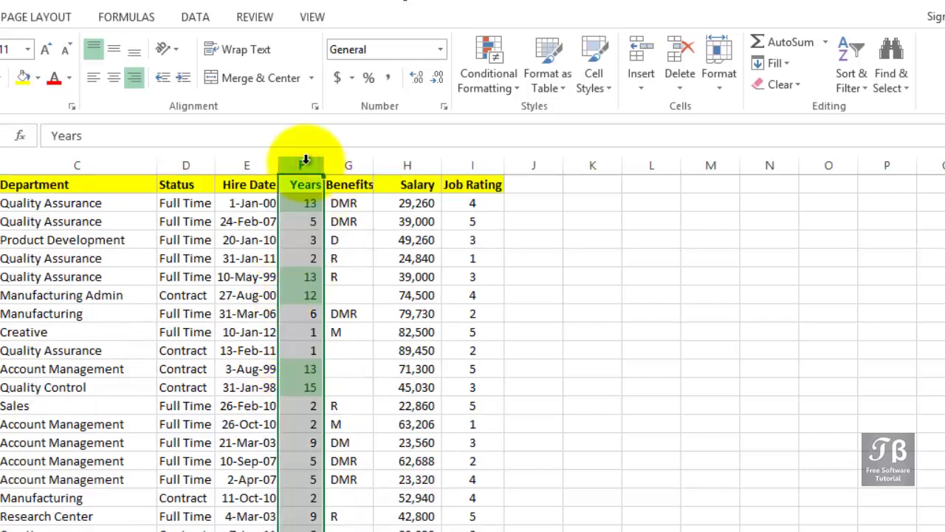
pyautogui.click(509, 86)
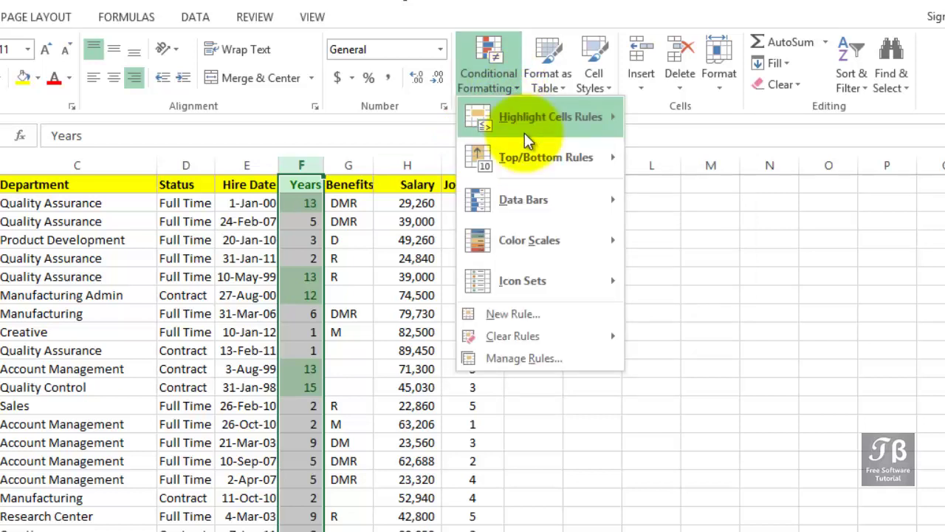
pyautogui.moveTo(553, 201)
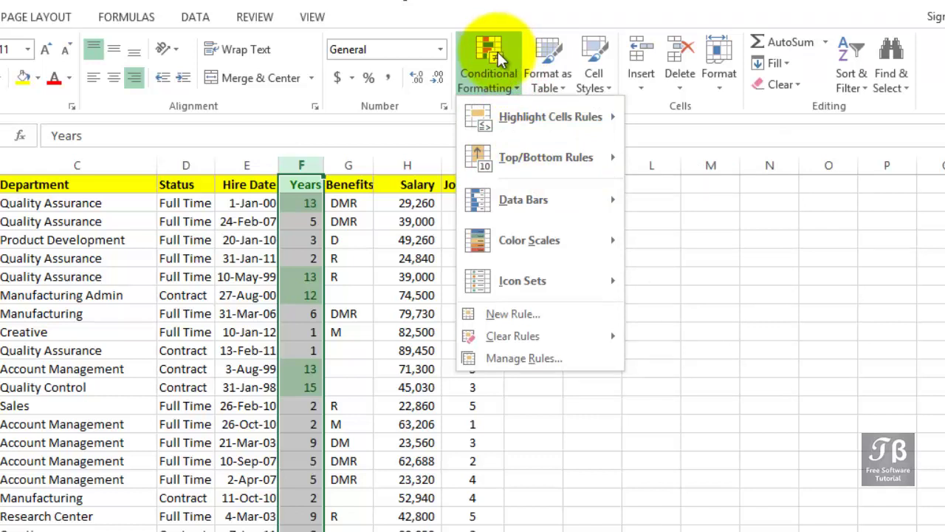
pyautogui.moveTo(574, 333)
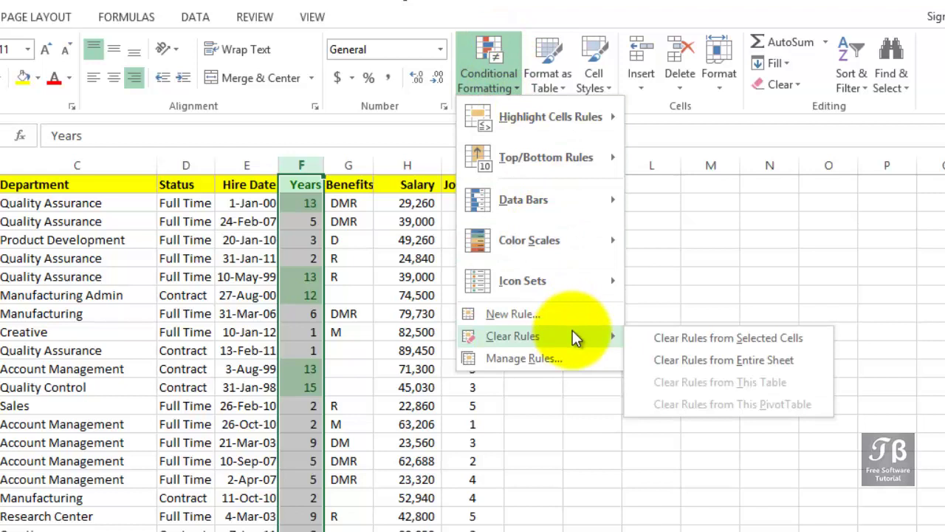
pyautogui.click(656, 338)
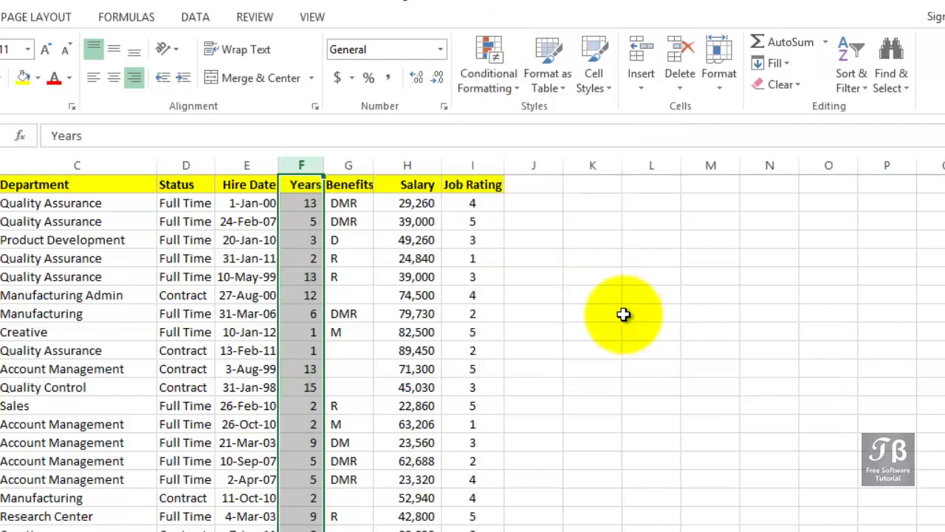
# Step: Examine the Top/Bottom Rules, Data Bars, Color Scales and Icon Sets choices for the Years column without applying any
pyautogui.click(510, 90)
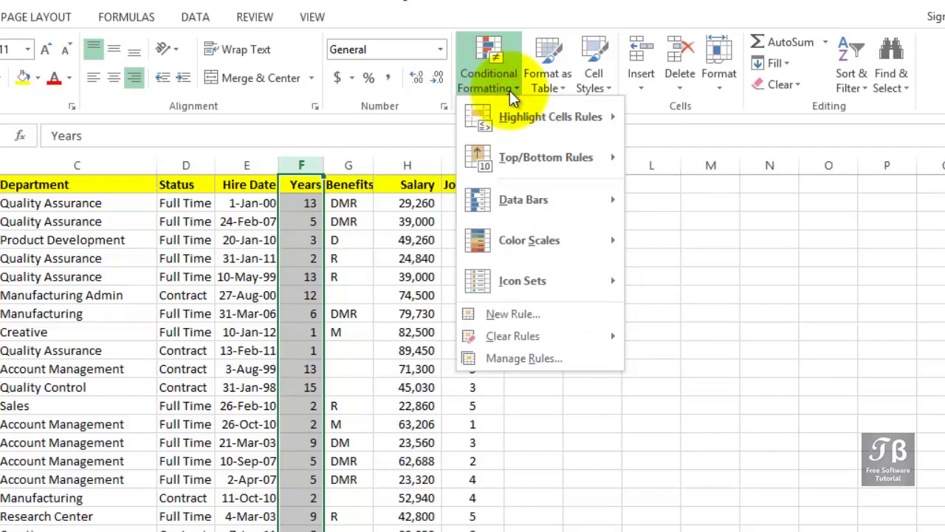
pyautogui.moveTo(534, 157)
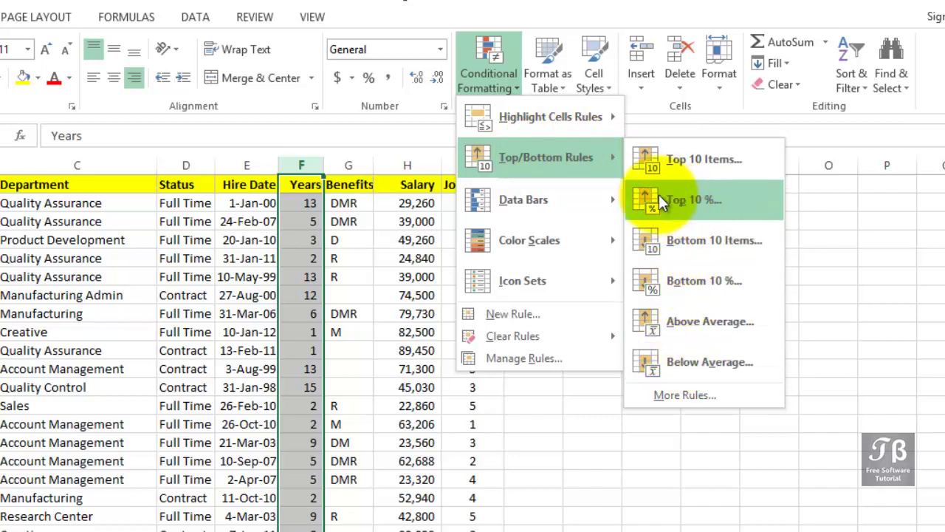
pyautogui.moveTo(589, 206)
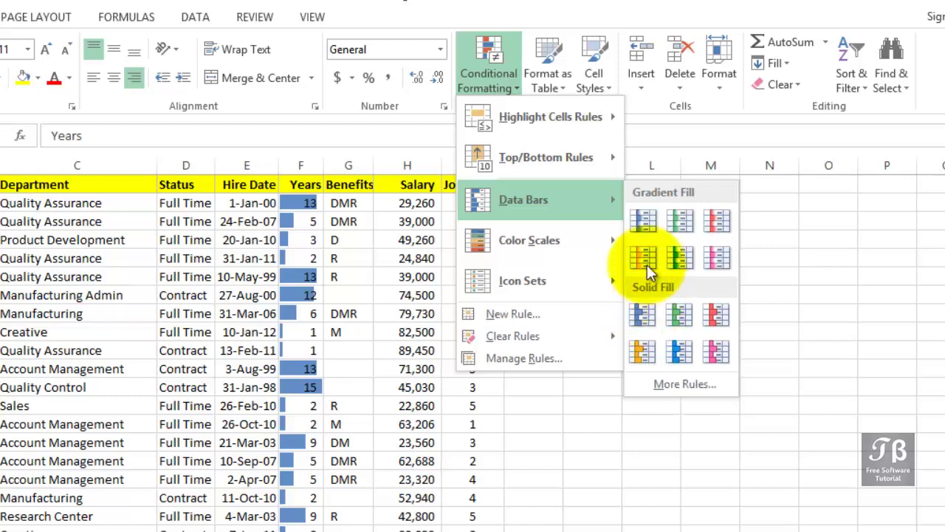
pyautogui.moveTo(572, 236)
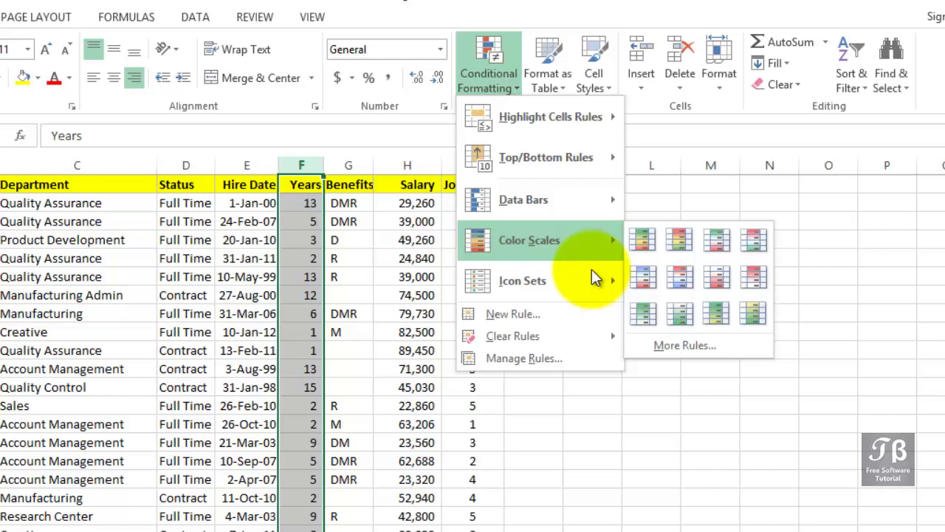
pyautogui.moveTo(601, 285)
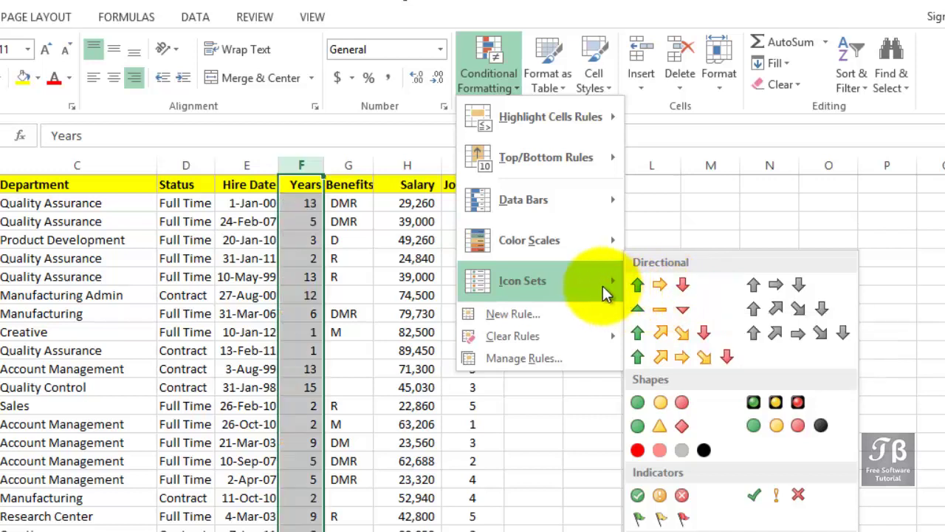
pyautogui.moveTo(613, 239)
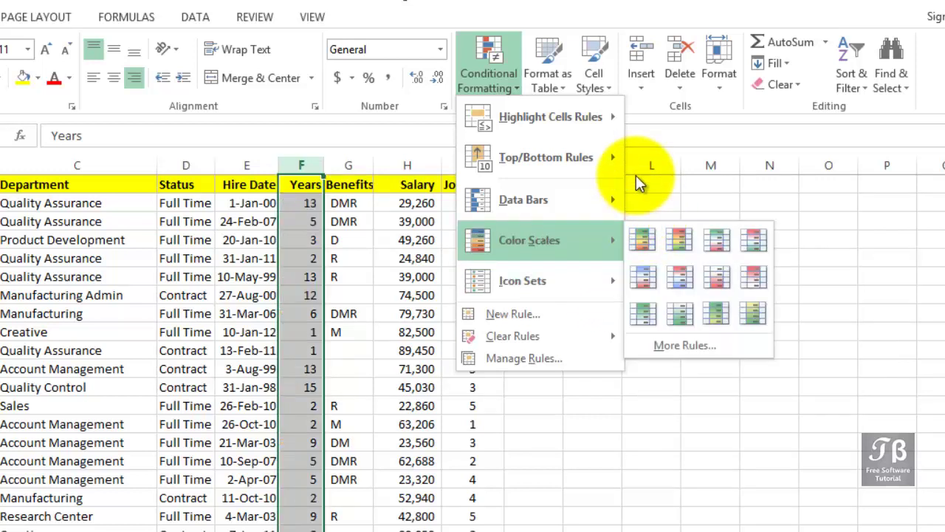
pyautogui.click(641, 148)
# Step: Apply the directional icon set of three colored arrows to the Salary column and widen the column slightly
pyautogui.click(416, 167)
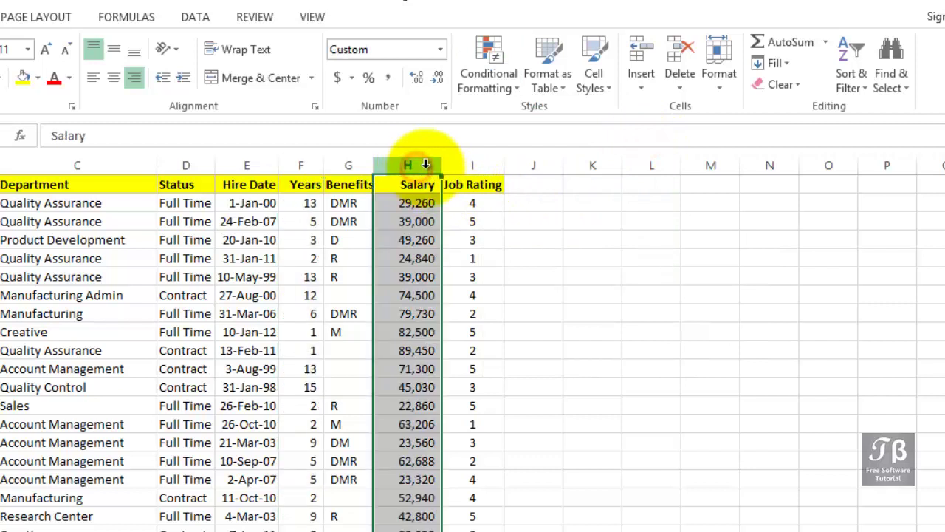
pyautogui.click(502, 82)
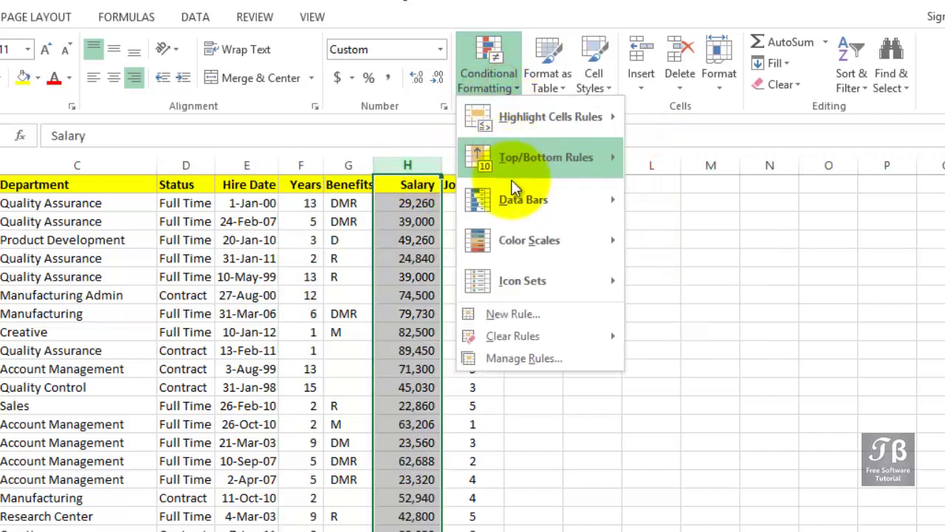
pyautogui.moveTo(551, 291)
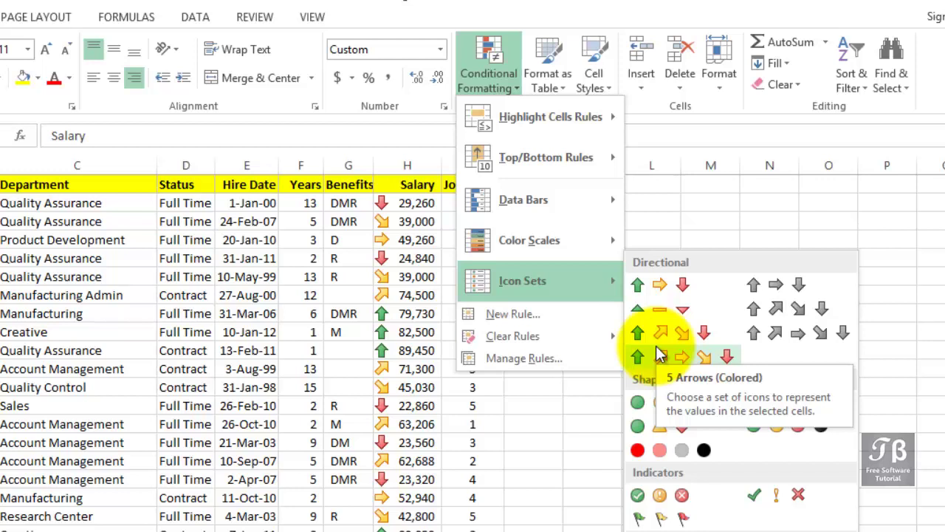
pyautogui.click(659, 286)
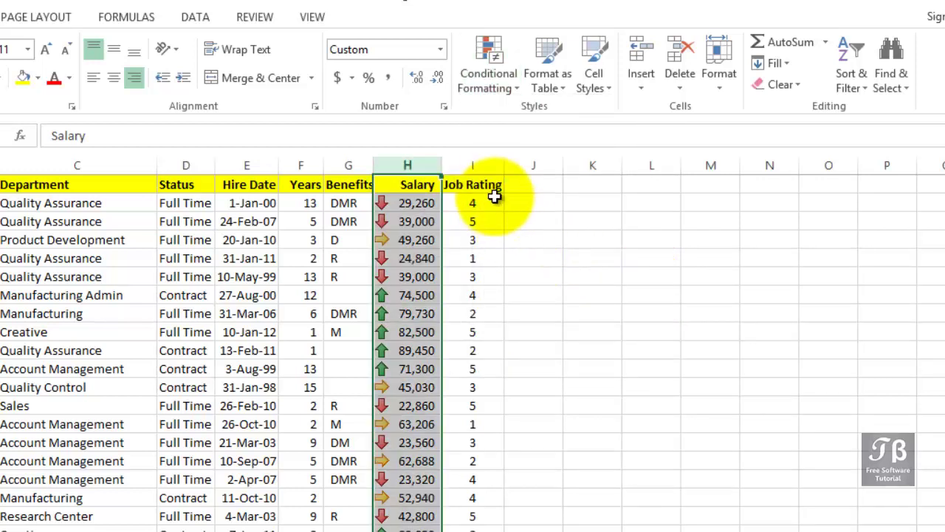
pyautogui.moveTo(443, 169); pyautogui.dragTo(447, 168)
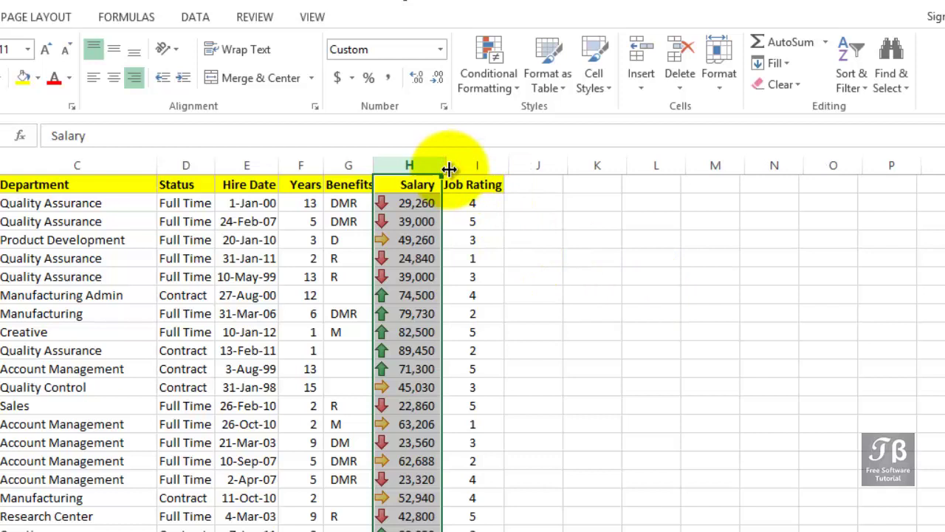
pyautogui.click(425, 255)
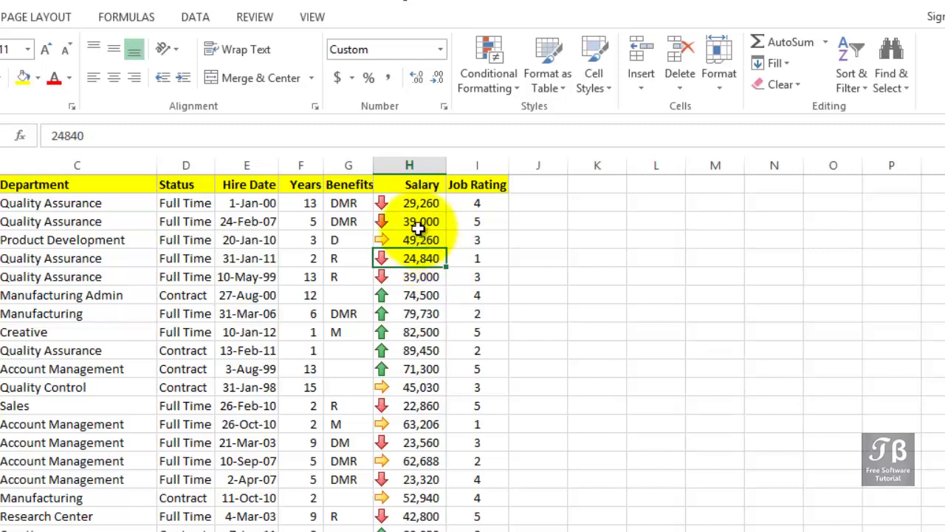
# Step: Edit the Salary column's icon set rule so that only the icons are shown, without the salary figures
pyautogui.click(415, 164)
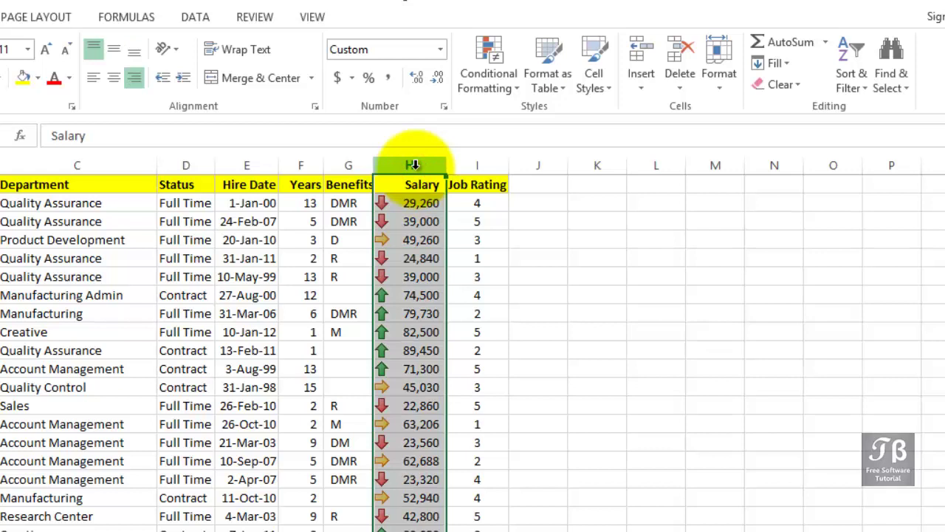
pyautogui.click(506, 91)
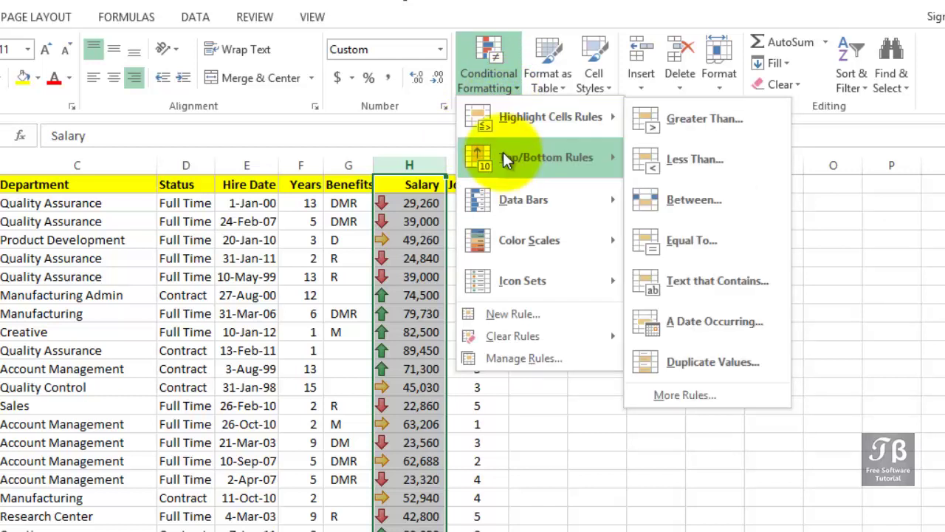
pyautogui.moveTo(508, 177)
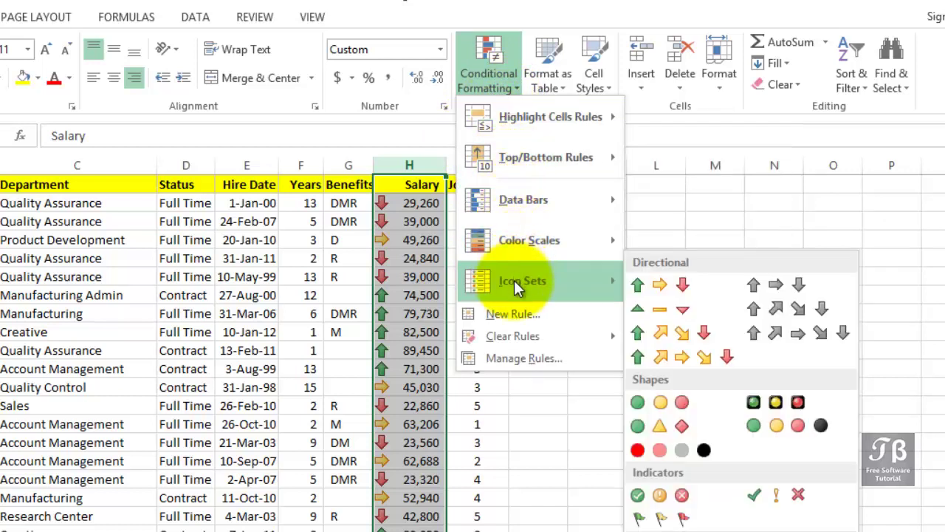
pyautogui.click(519, 357)
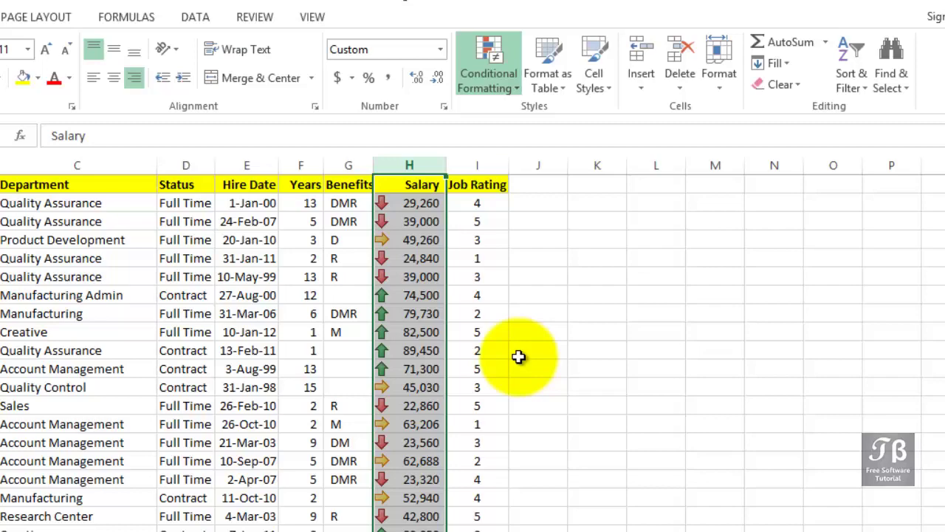
pyautogui.moveTo(520, 216); pyautogui.dragTo(585, 255)
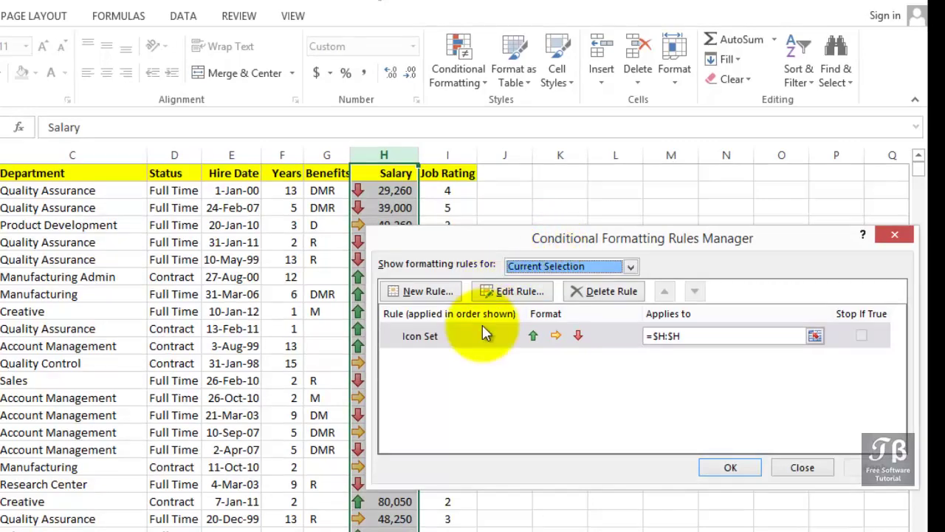
pyautogui.click(481, 336)
pyautogui.click(525, 259)
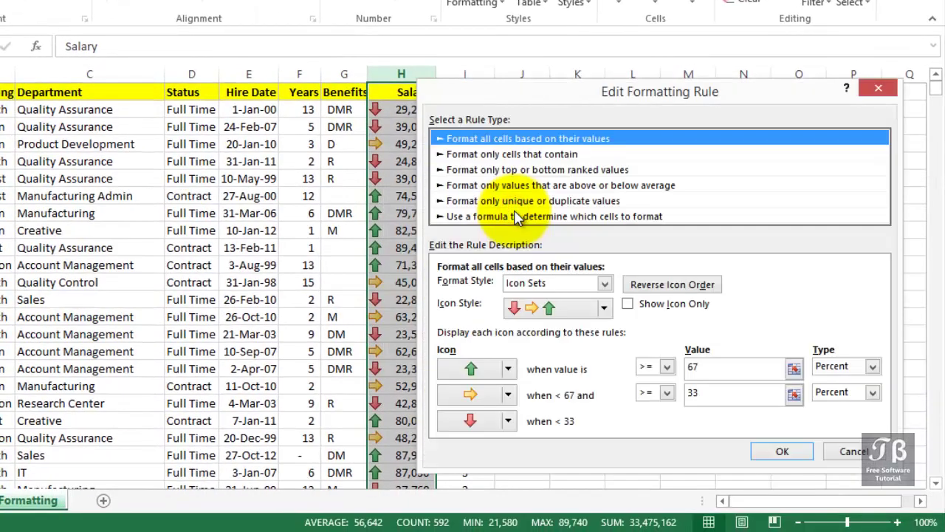
pyautogui.click(627, 304)
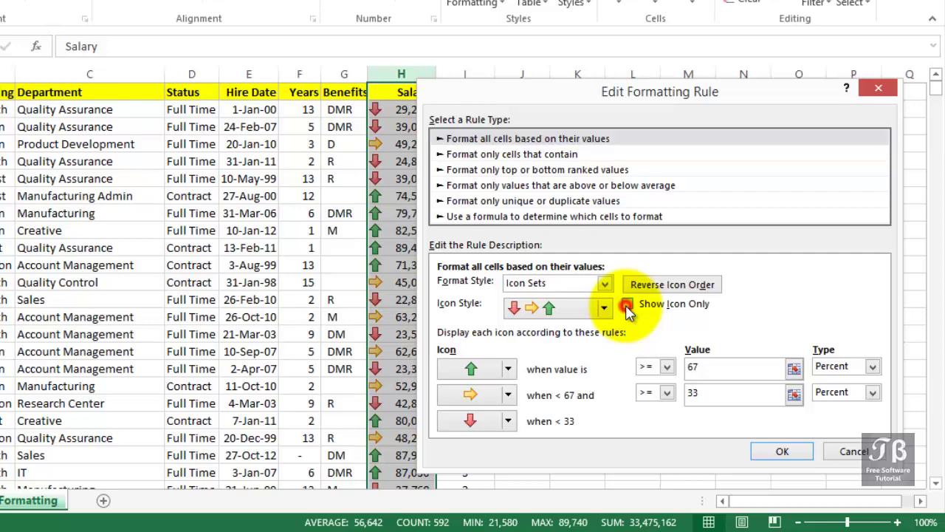
pyautogui.click(772, 452)
pyautogui.click(745, 386)
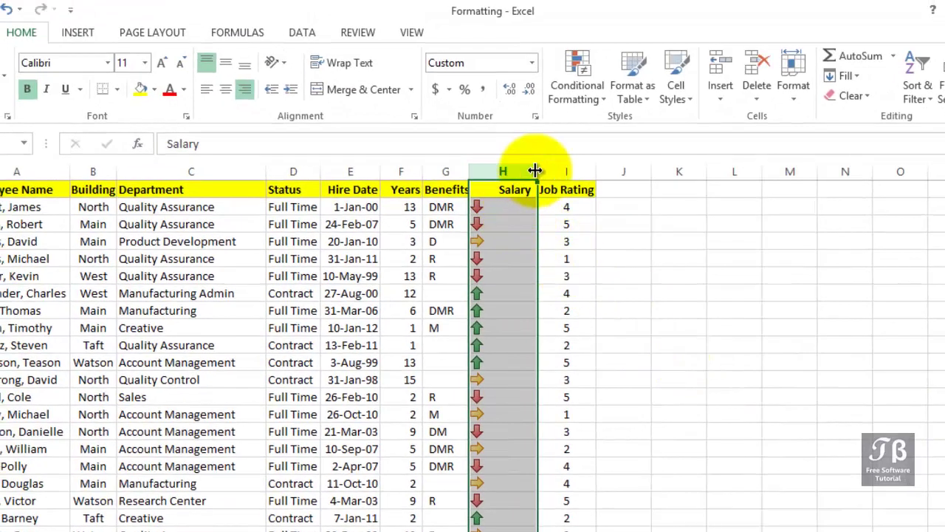
# Step: Narrow the Salary column to about the width of its heading and center its contents
pyautogui.moveTo(535, 171); pyautogui.dragTo(517, 171)
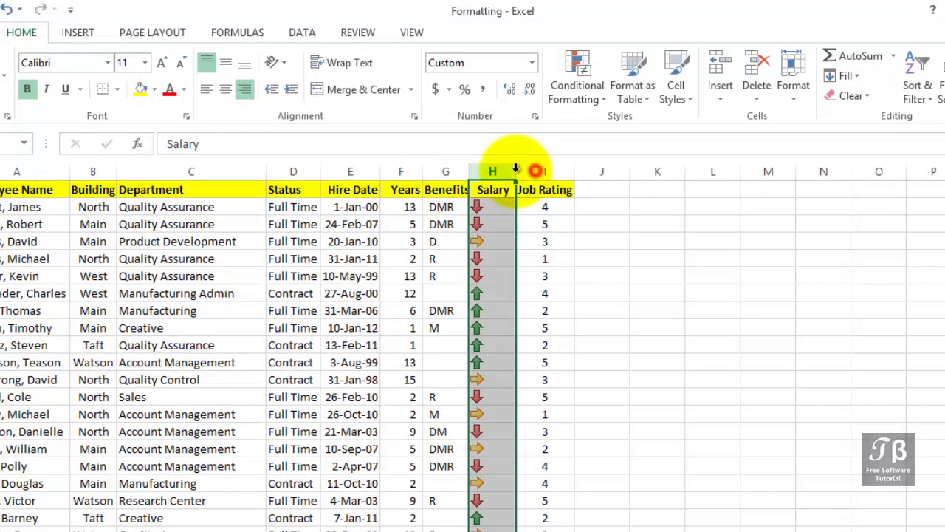
pyautogui.click(226, 90)
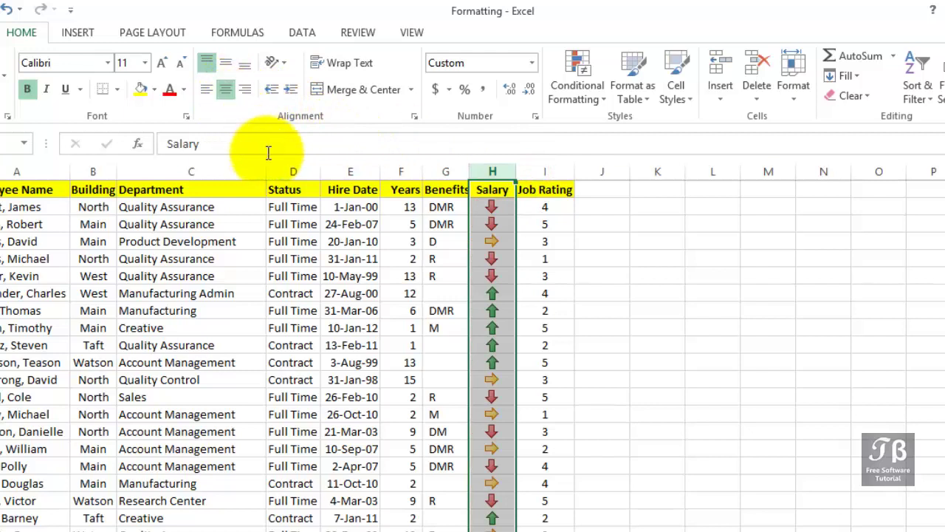
pyautogui.click(488, 208)
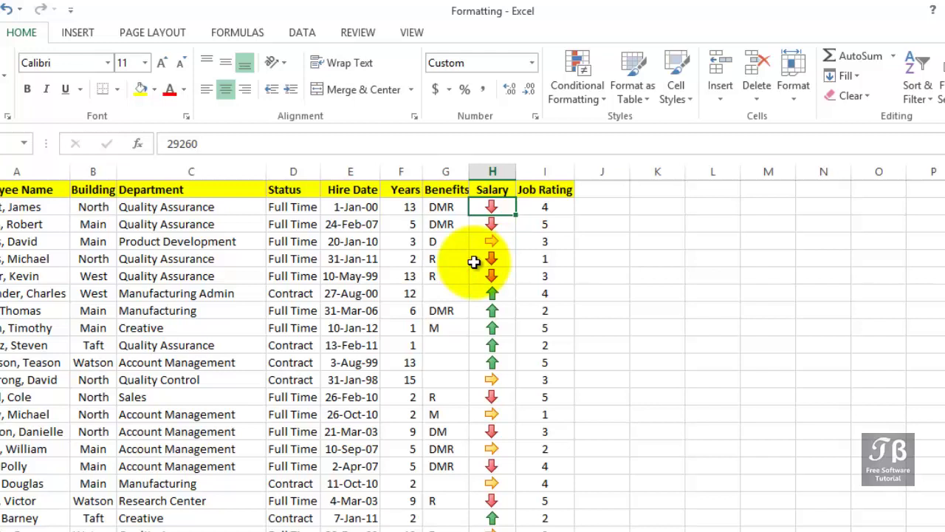
pyautogui.click(414, 225)
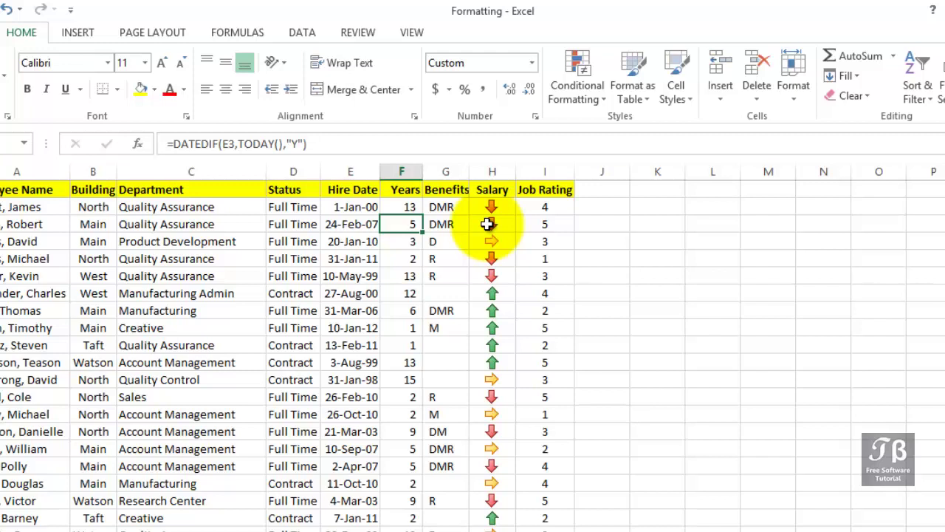
# Step: Highlight the Status column cells equal to "Contract" with Light Red Fill with Dark Red Text
pyautogui.click(494, 171)
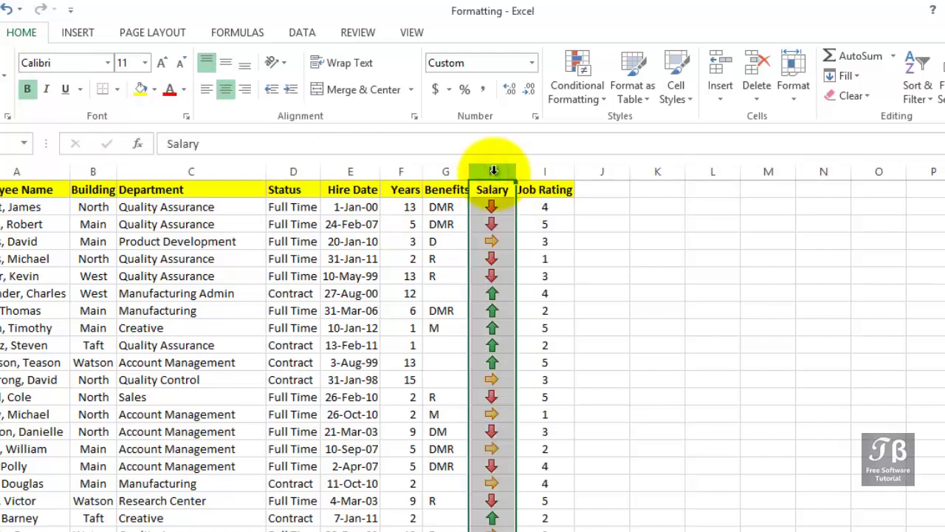
pyautogui.click(597, 73)
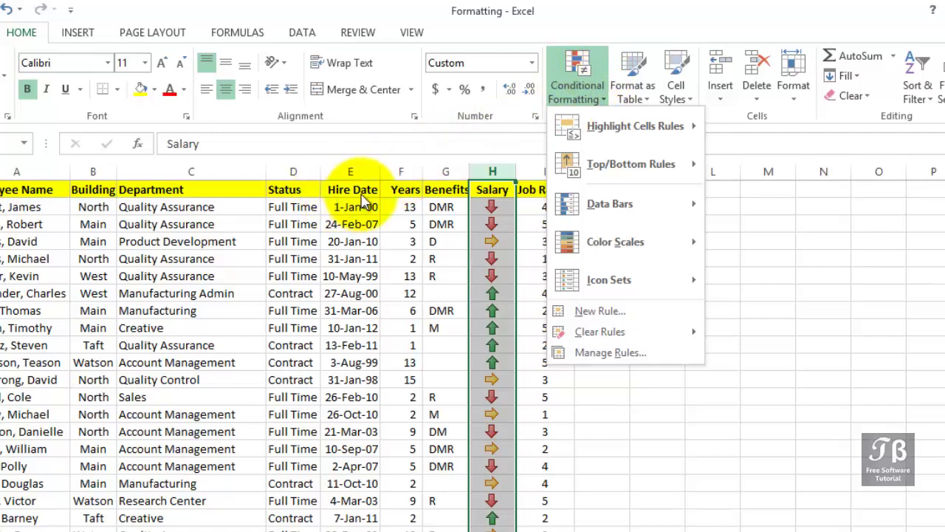
pyautogui.click(309, 173)
pyautogui.click(309, 172)
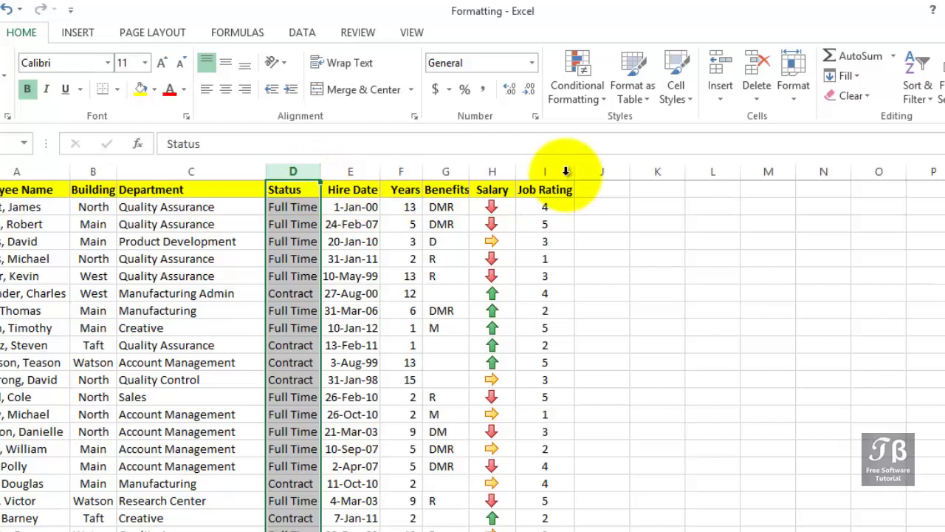
pyautogui.click(595, 97)
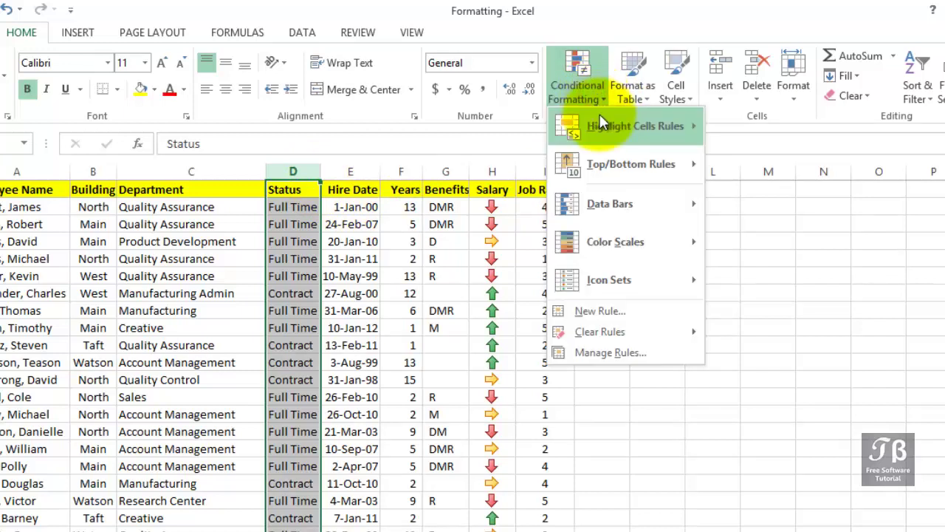
pyautogui.moveTo(601, 119)
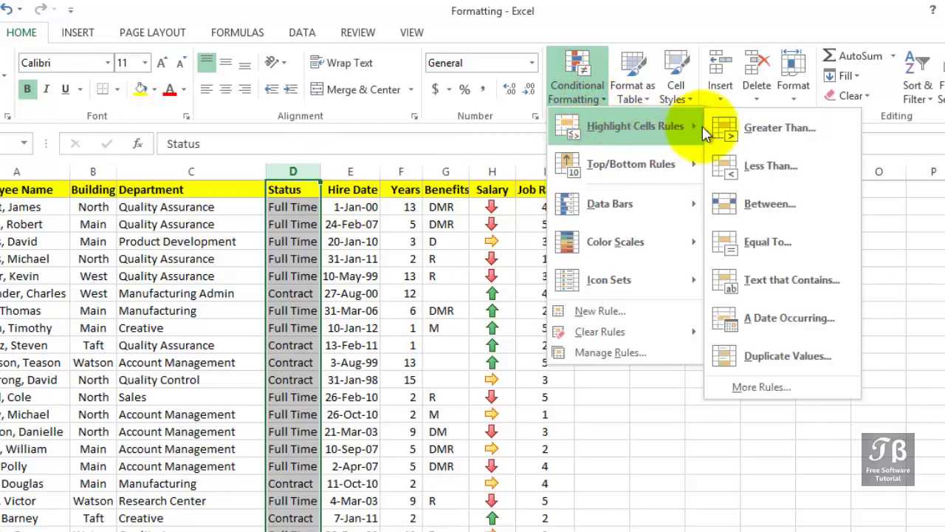
pyautogui.click(775, 235)
pyautogui.click(607, 379)
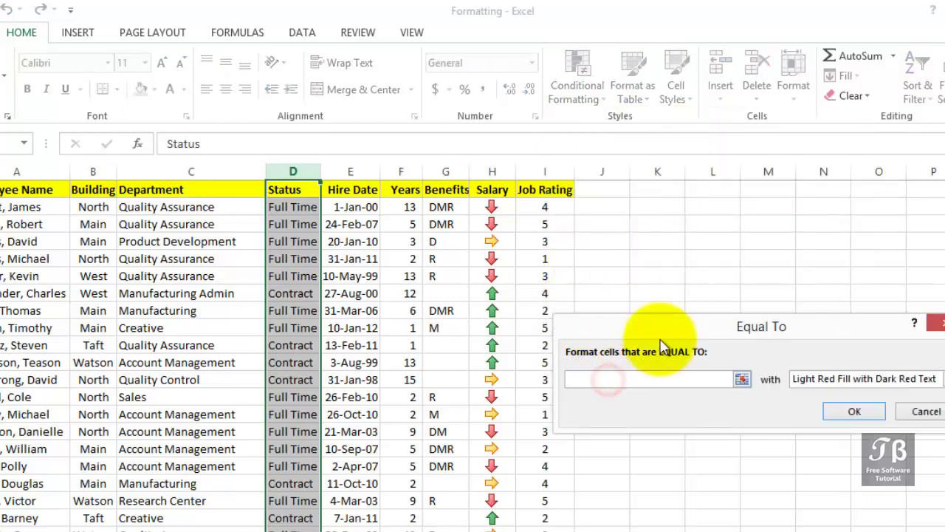
pyautogui.write('Contract')
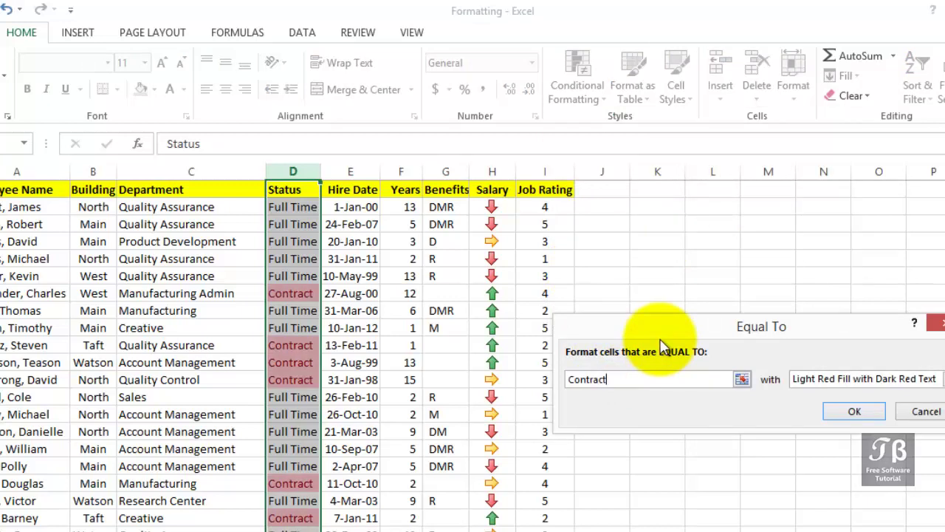
pyautogui.click(857, 412)
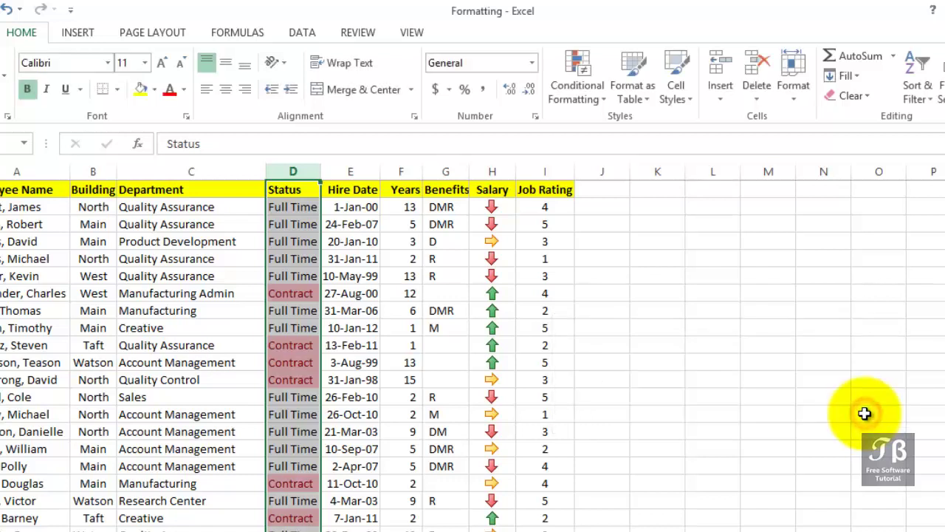
pyautogui.click(333, 277)
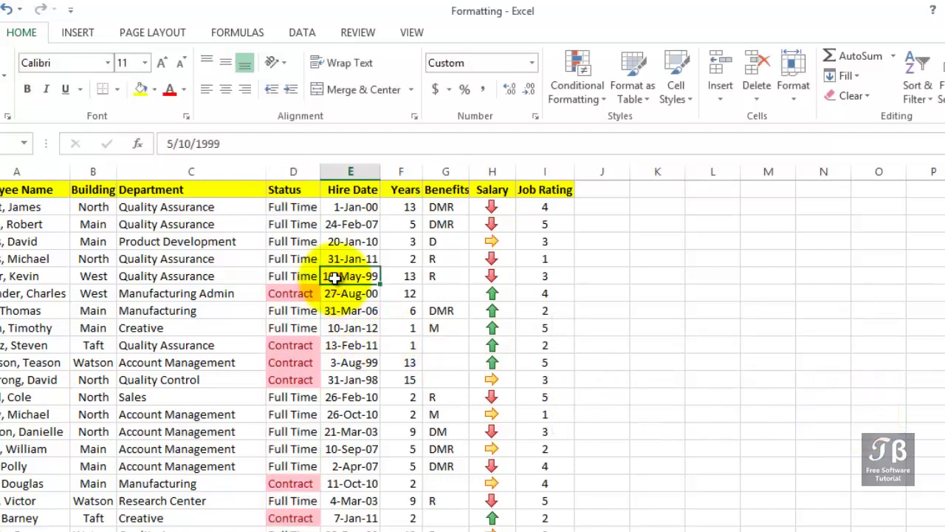